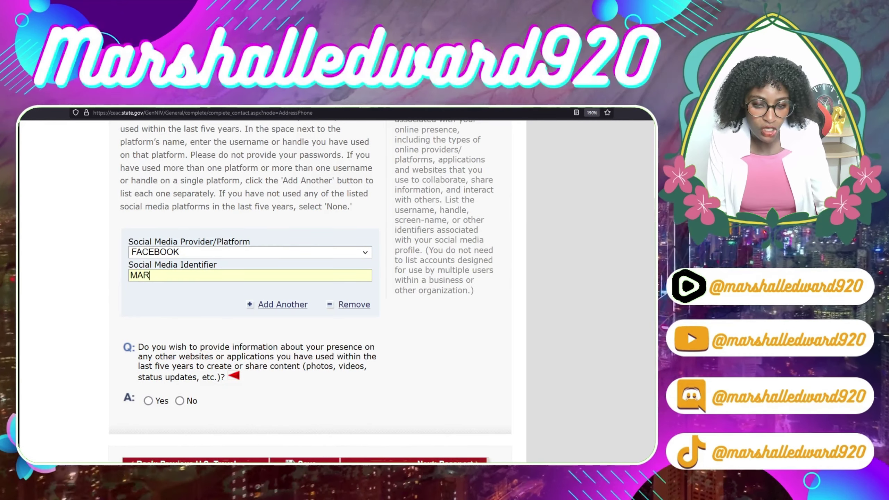
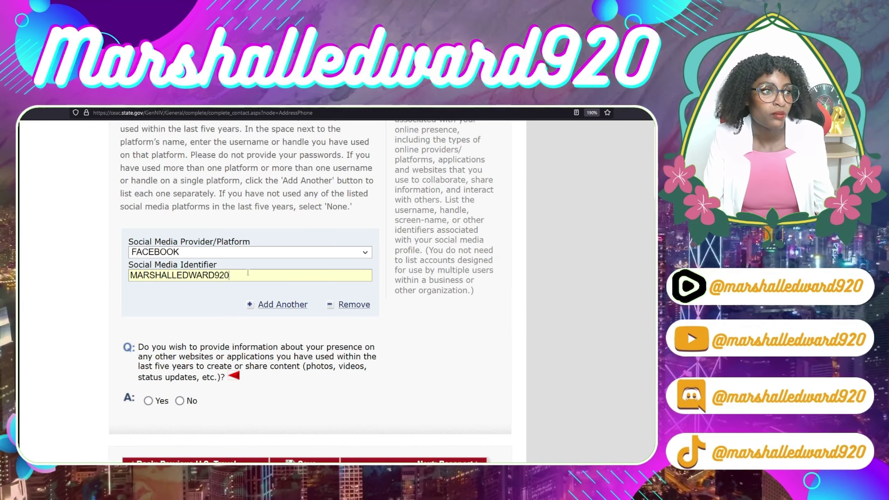
- Enter the applicant's Facebook username in the Social Media Identifier field
{"action": "scroll", "coordinate": [431, 384], "scroll_direction": "down", "scroll_amount": 3}
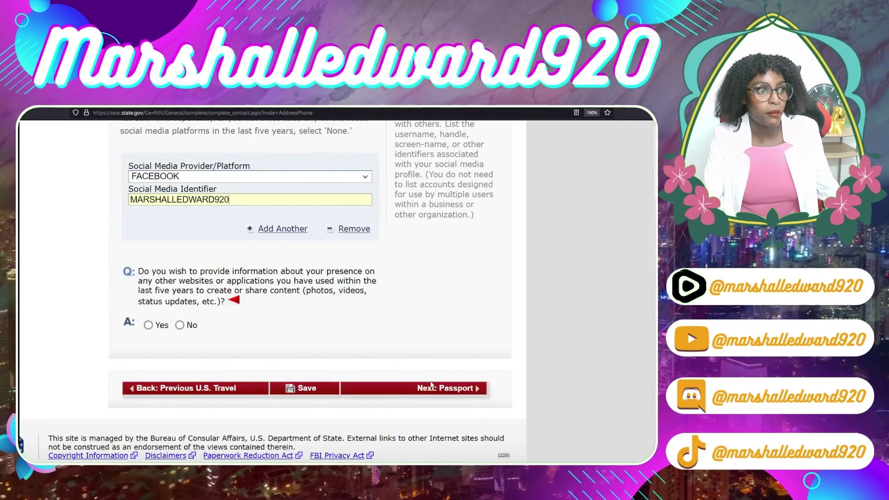
- Continue to Passport Information and set document type OFFICIAL with the applicant's passport number
{"action": "key", "text": "Return"}
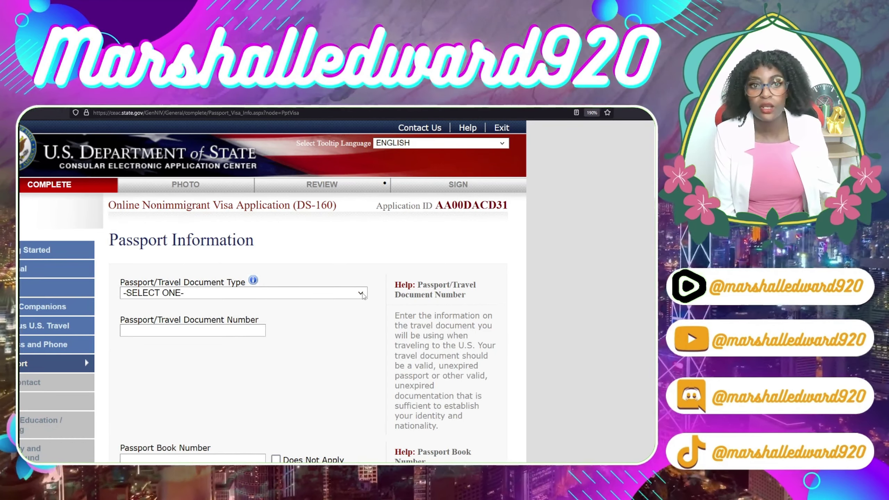
{"action": "left_click", "coordinate": [362, 295]}
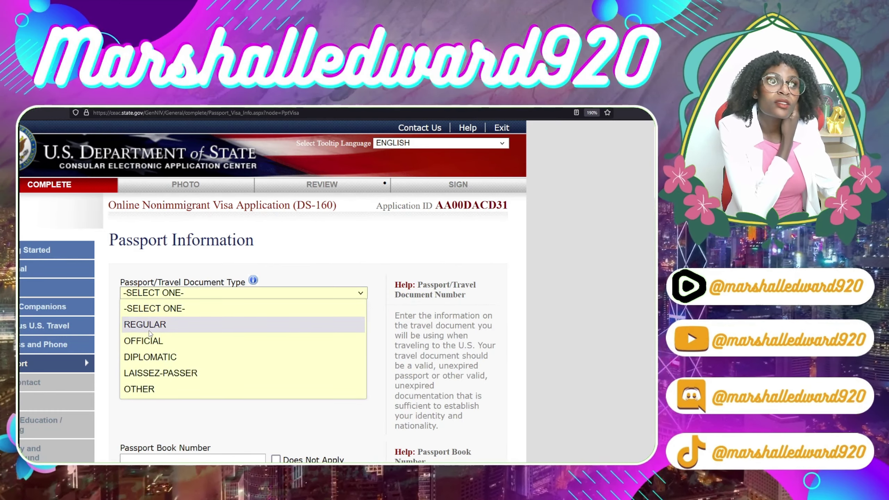
{"action": "left_click", "coordinate": [148, 341]}
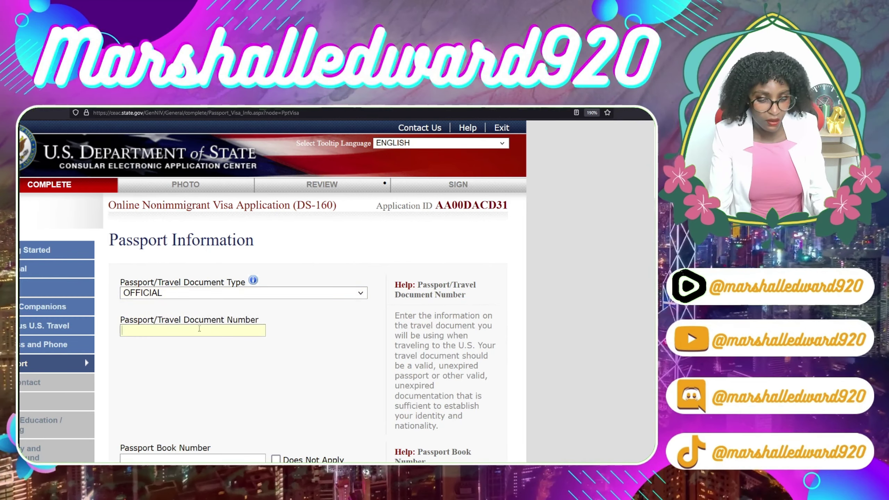
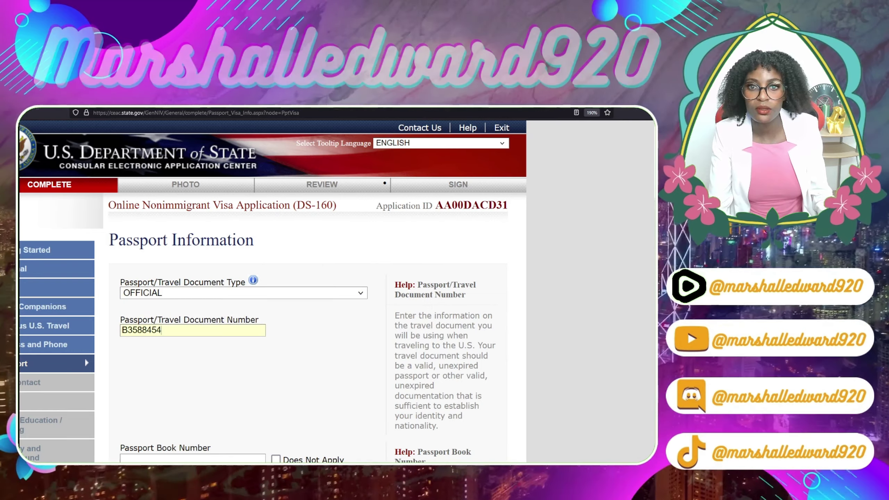
{"action": "scroll", "coordinate": [162, 305], "scroll_direction": "down", "scroll_amount": 4}
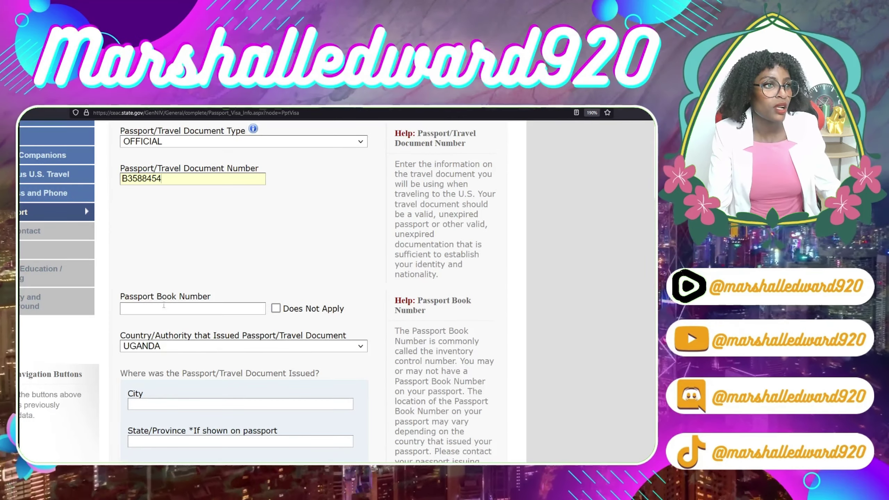
- Mark the passport book number Does Not Apply and enter WAKISO as the issuing city
{"action": "left_click", "coordinate": [164, 309]}
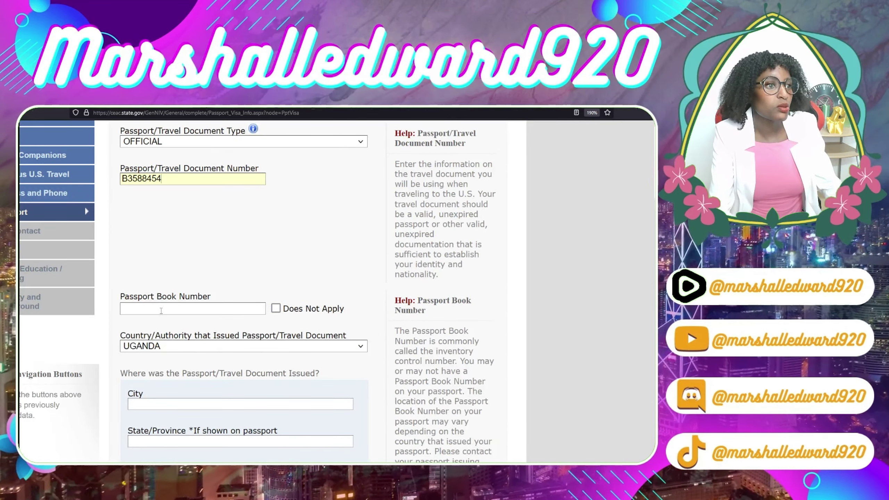
{"action": "left_click", "coordinate": [276, 308]}
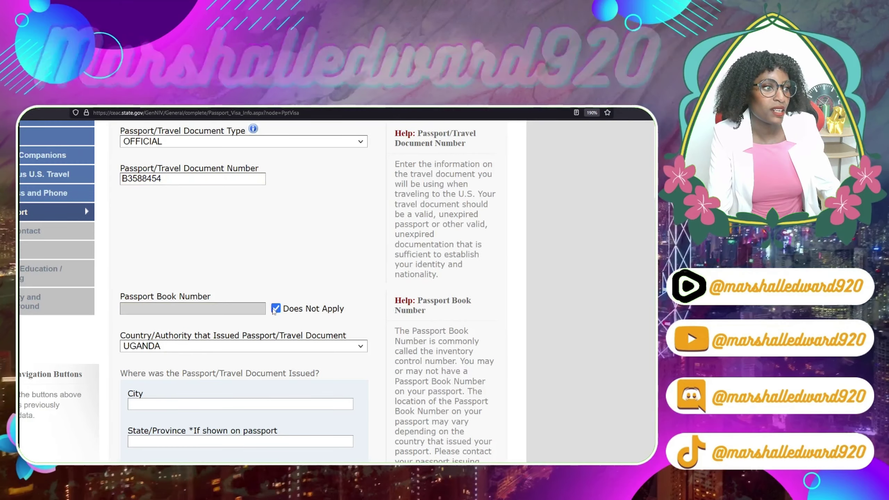
{"action": "scroll", "coordinate": [327, 358], "scroll_direction": "down", "scroll_amount": 1}
{"action": "scroll", "coordinate": [327, 357], "scroll_direction": "down", "scroll_amount": 2}
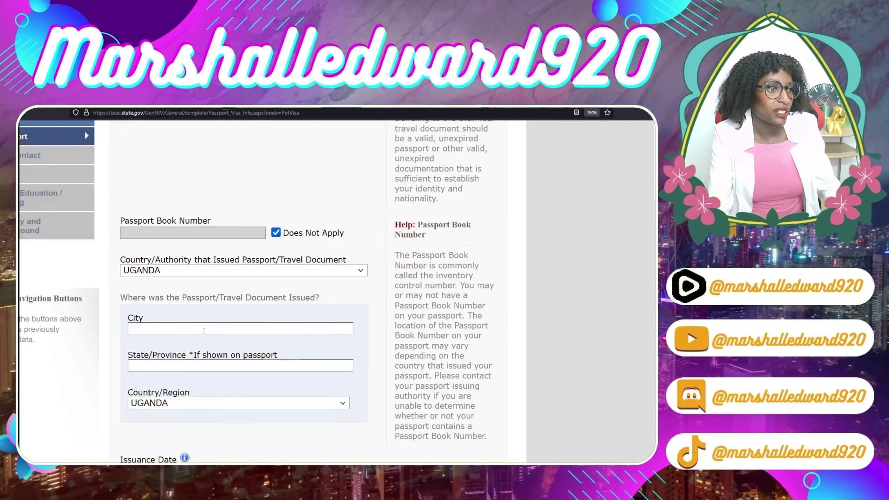
{"action": "left_click", "coordinate": [200, 328]}
{"action": "type", "text": "WA"}
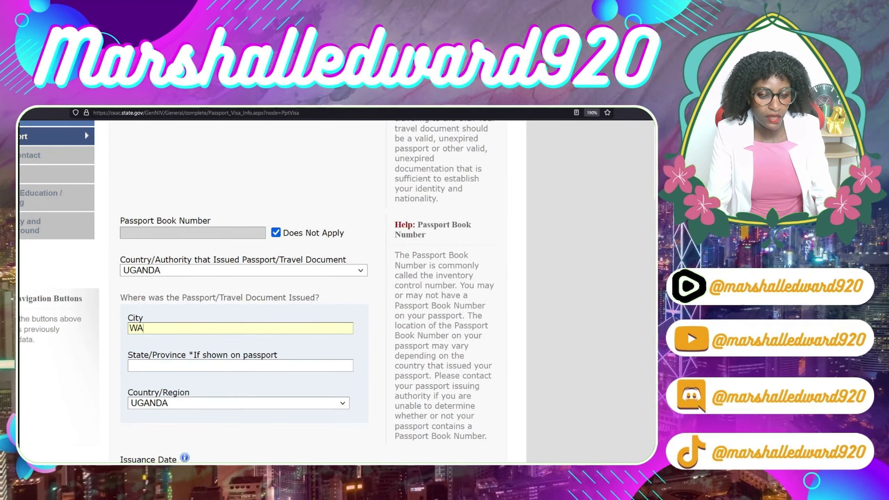
{"action": "type", "text": "KISO"}
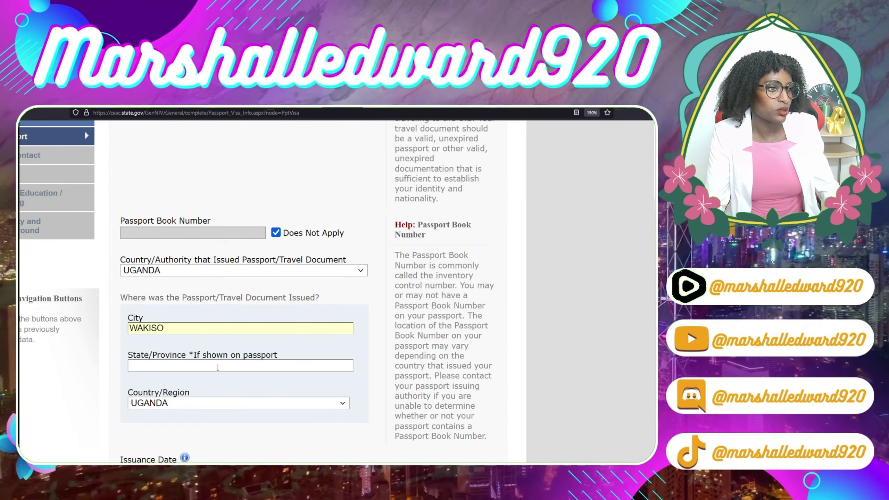
{"action": "scroll", "coordinate": [218, 368], "scroll_direction": "down", "scroll_amount": 2}
{"action": "scroll", "coordinate": [178, 371], "scroll_direction": "down", "scroll_amount": 2}
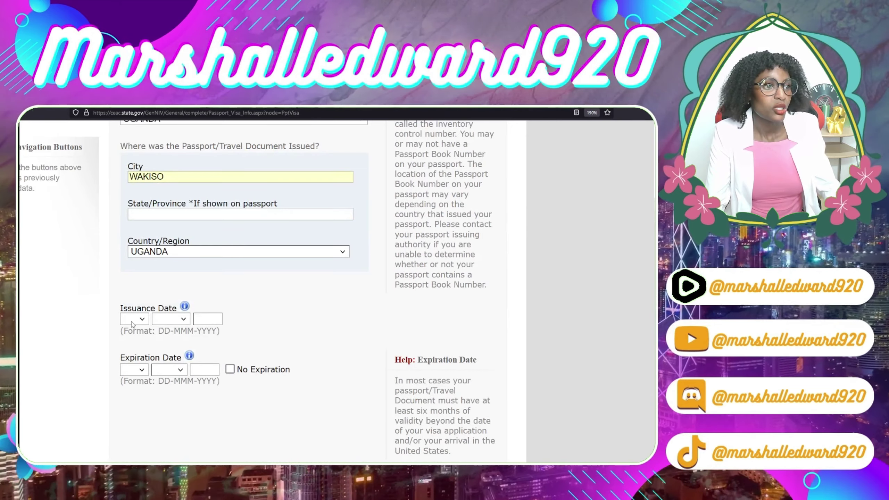
- Set the passport issuance date to 11 OCT 2022
{"action": "left_click", "coordinate": [142, 319]}
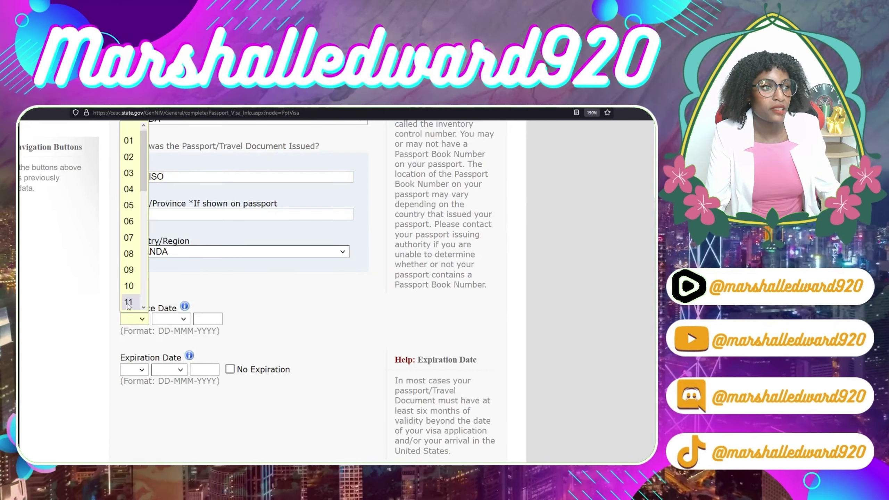
{"action": "left_click", "coordinate": [133, 298]}
{"action": "left_click", "coordinate": [171, 319]}
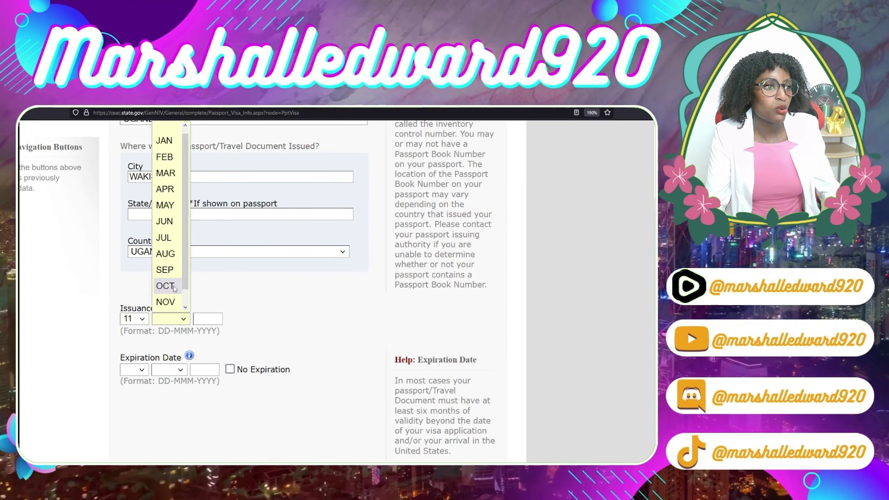
{"action": "left_click", "coordinate": [167, 286]}
{"action": "left_click", "coordinate": [208, 320]}
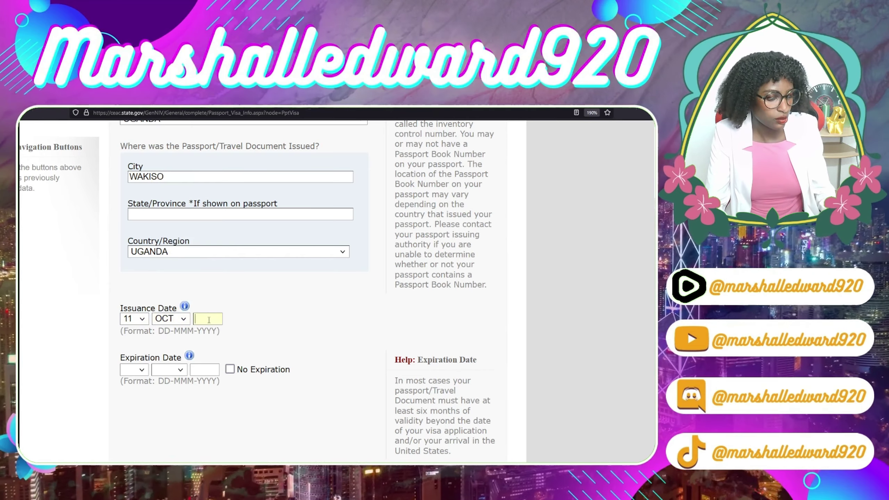
{"action": "type", "text": "2022"}
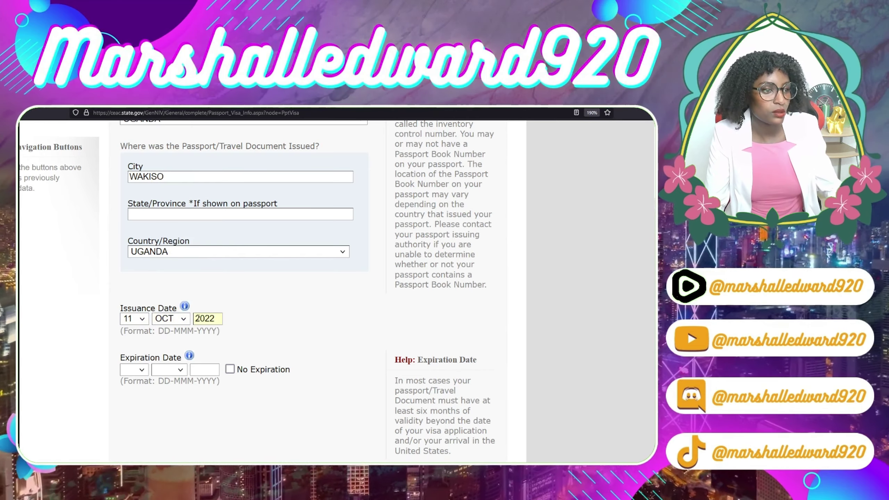
- Set the passport expiration date to 14 OCT 2030
{"action": "left_click", "coordinate": [142, 371]}
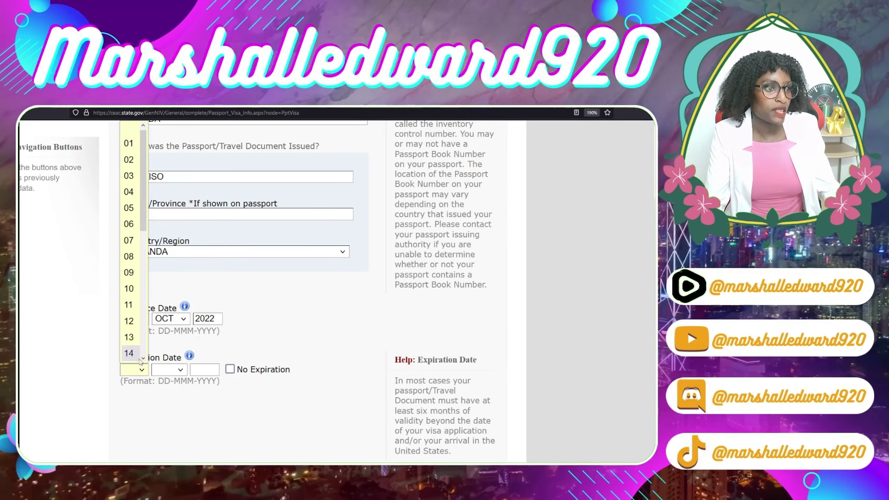
{"action": "left_click", "coordinate": [130, 352]}
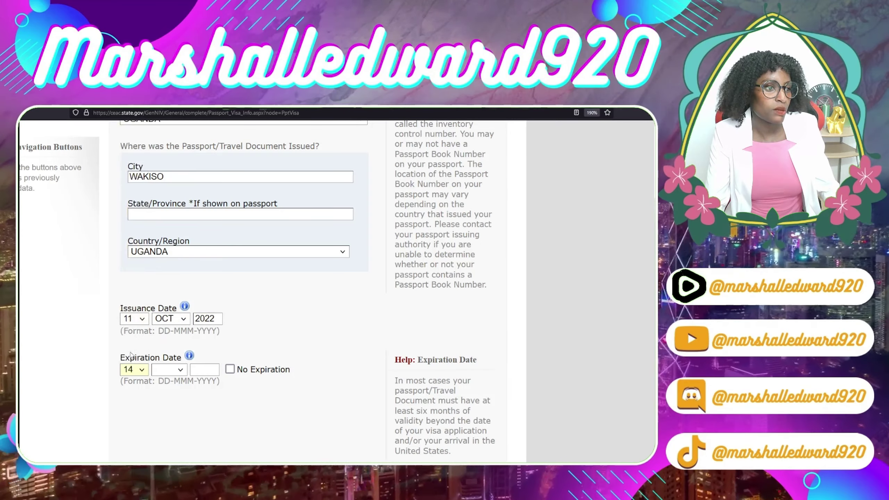
{"action": "left_click", "coordinate": [180, 371]}
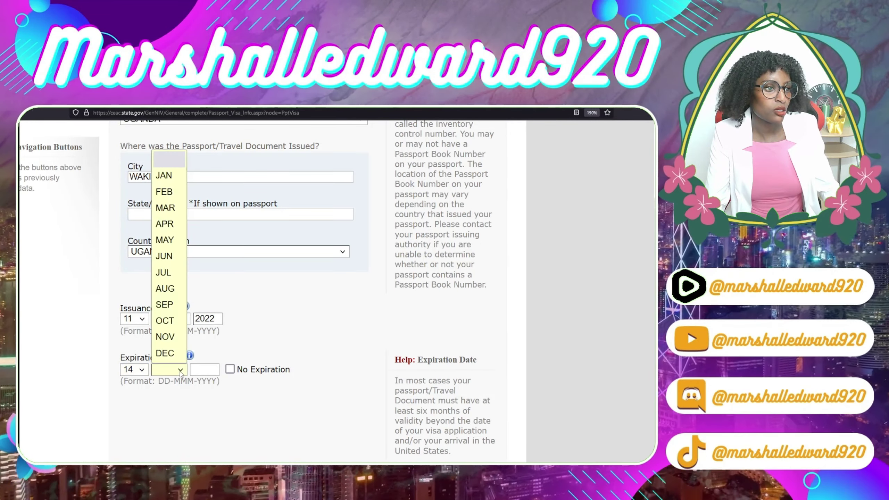
{"action": "left_click", "coordinate": [167, 321]}
{"action": "left_click", "coordinate": [200, 367]}
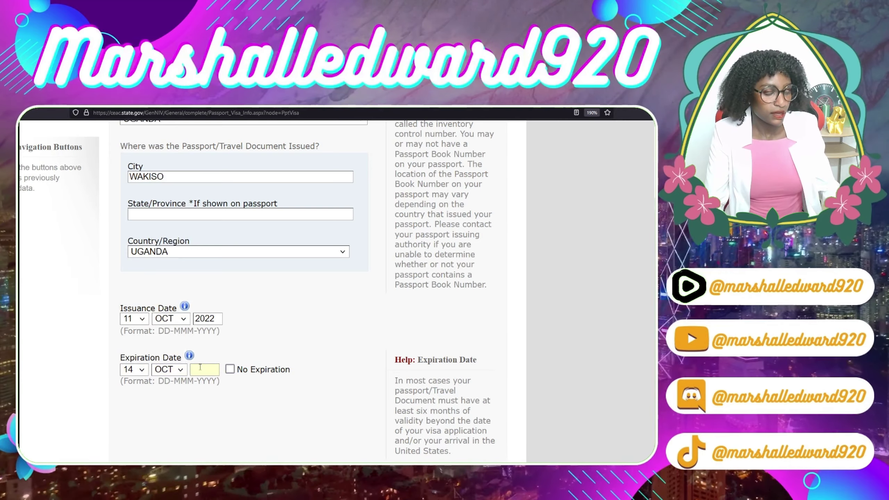
{"action": "type", "text": "20"}
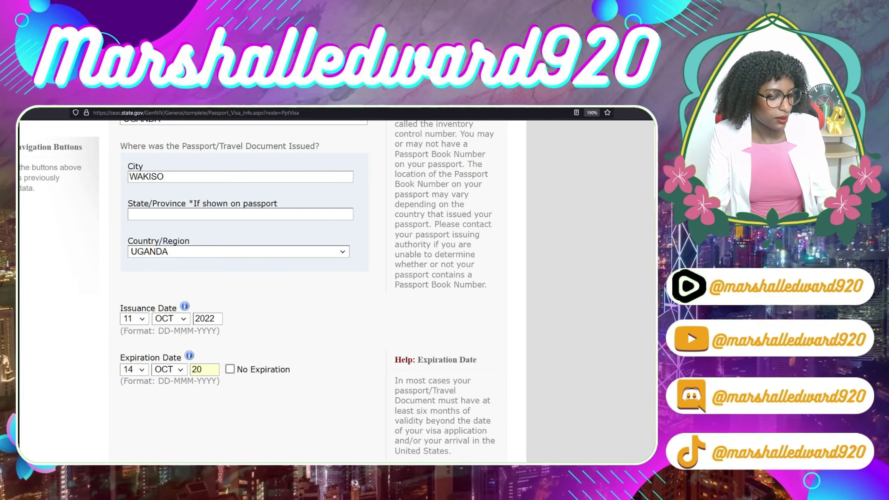
{"action": "type", "text": "30"}
- Answer No to having ever lost a passport
{"action": "scroll", "coordinate": [206, 317], "scroll_direction": "down", "scroll_amount": 5}
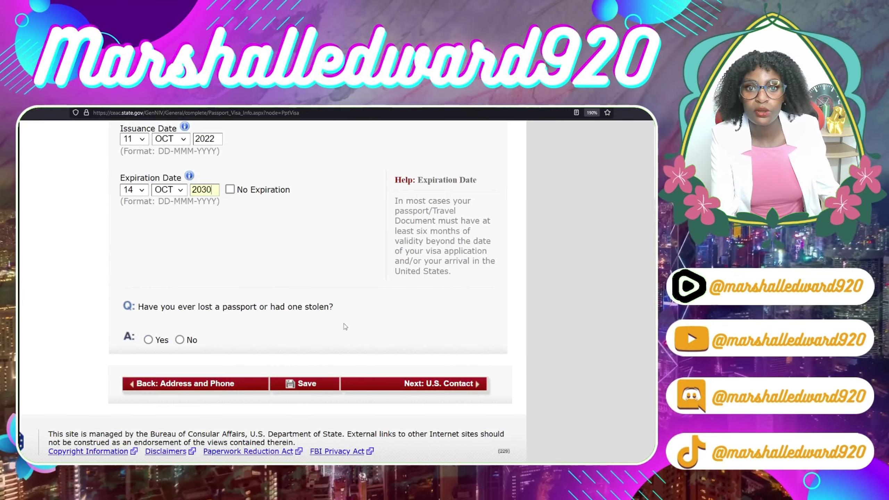
{"action": "left_click", "coordinate": [179, 339]}
{"action": "scroll", "coordinate": [180, 342], "scroll_direction": "up", "scroll_amount": 4}
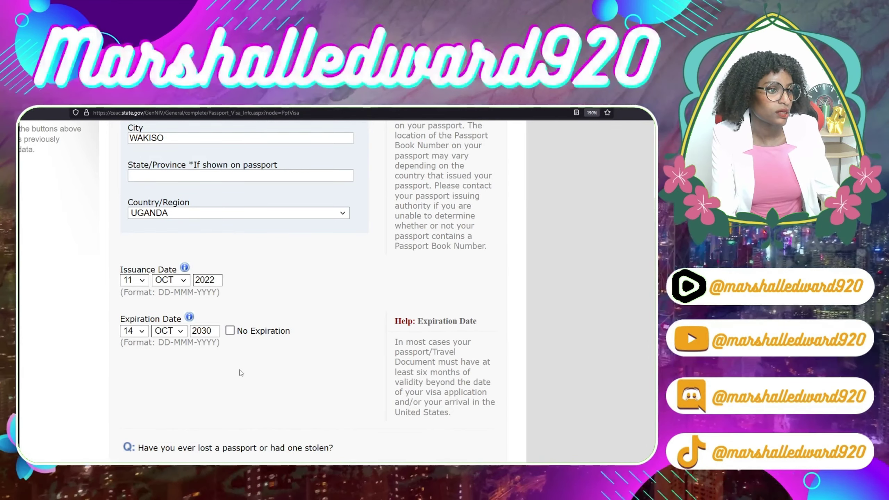
{"action": "scroll", "coordinate": [241, 369], "scroll_direction": "down", "scroll_amount": 4}
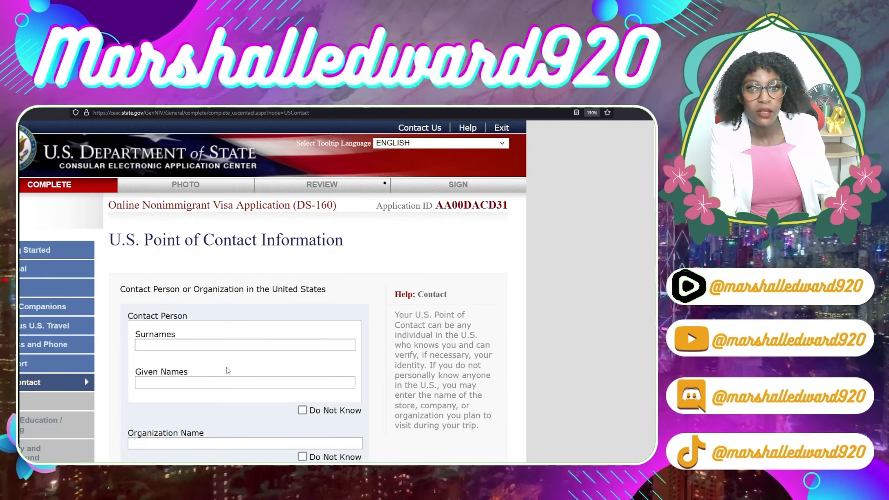
- Tick Do Not Know for the organization name, leaving the contact person's name fields open
{"action": "scroll", "coordinate": [218, 368], "scroll_direction": "down", "scroll_amount": 4}
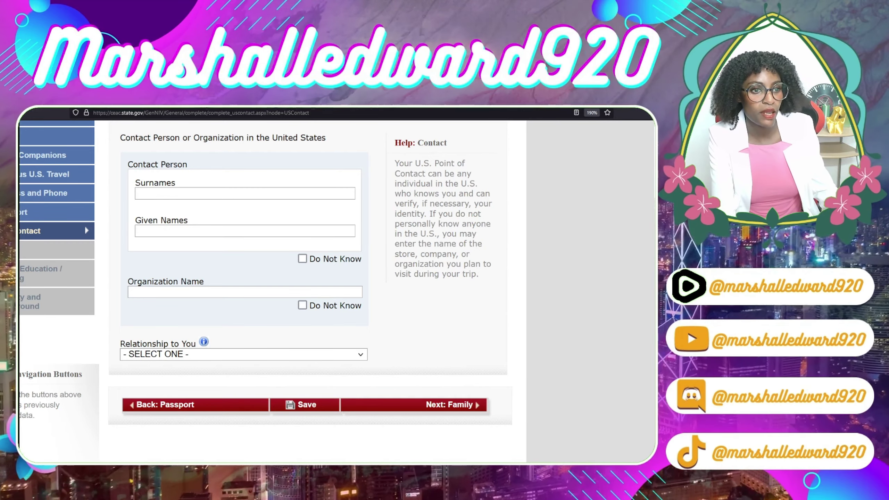
{"action": "left_click", "coordinate": [302, 258]}
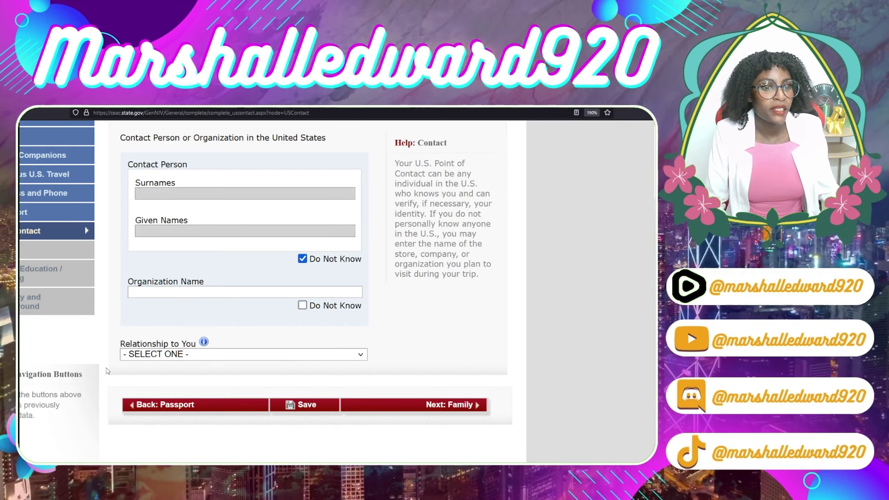
{"action": "scroll", "coordinate": [123, 345], "scroll_direction": "up", "scroll_amount": 5}
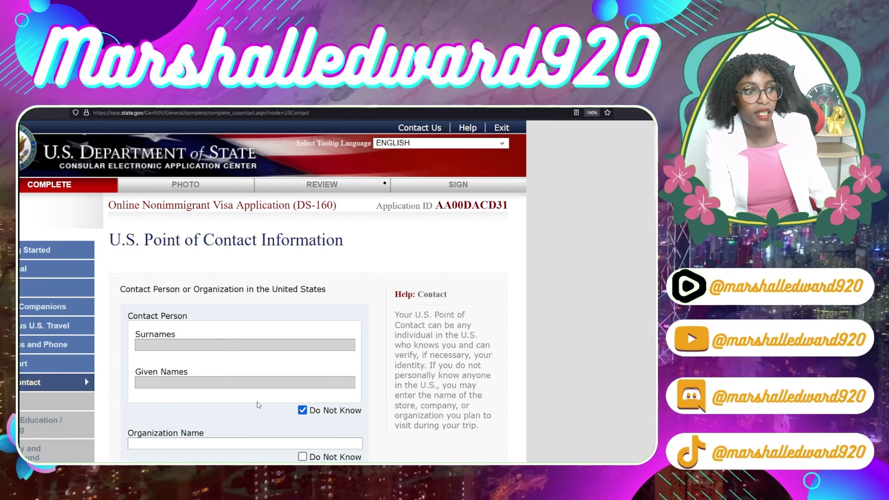
{"action": "scroll", "coordinate": [334, 377], "scroll_direction": "down", "scroll_amount": 2}
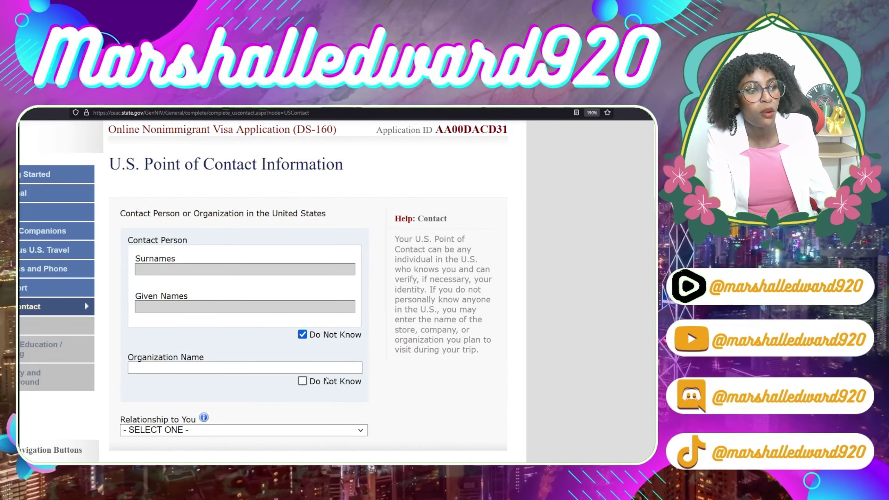
{"action": "left_click", "coordinate": [302, 381]}
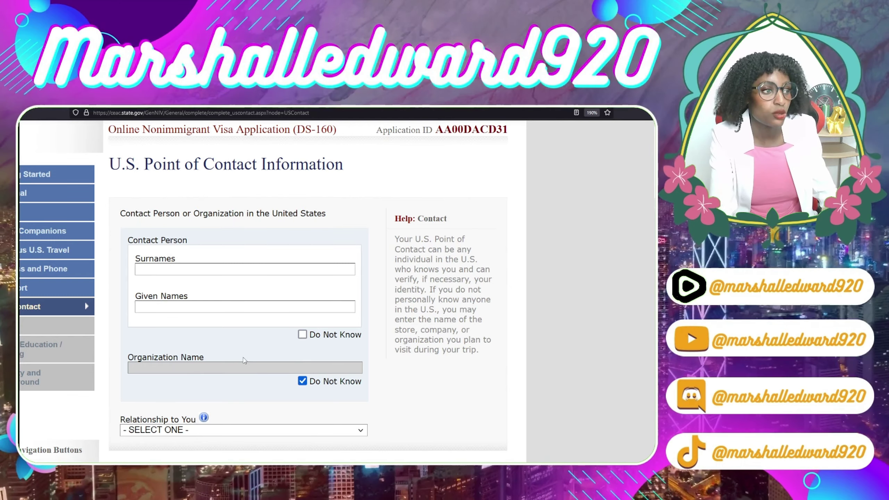
- Mark the contact person's name Do Not Know and enter STATUE OF LIBERTY as organization
{"action": "left_click", "coordinate": [303, 335]}
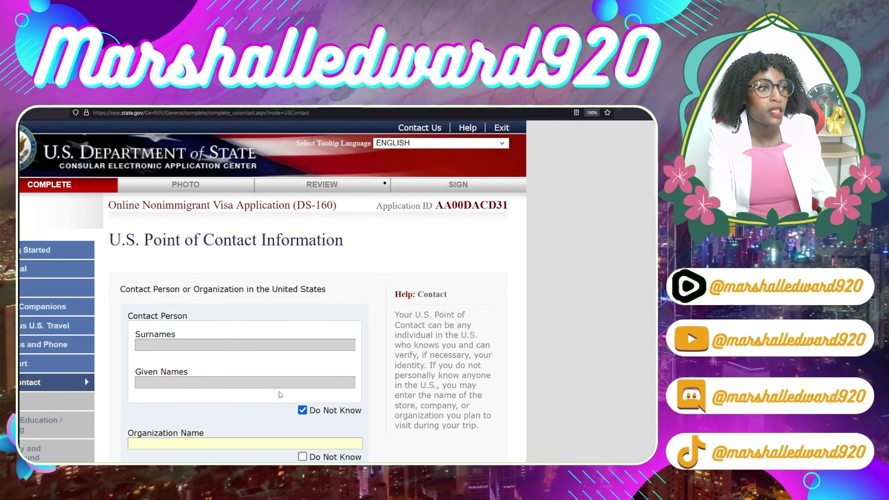
{"action": "left_click", "coordinate": [166, 440]}
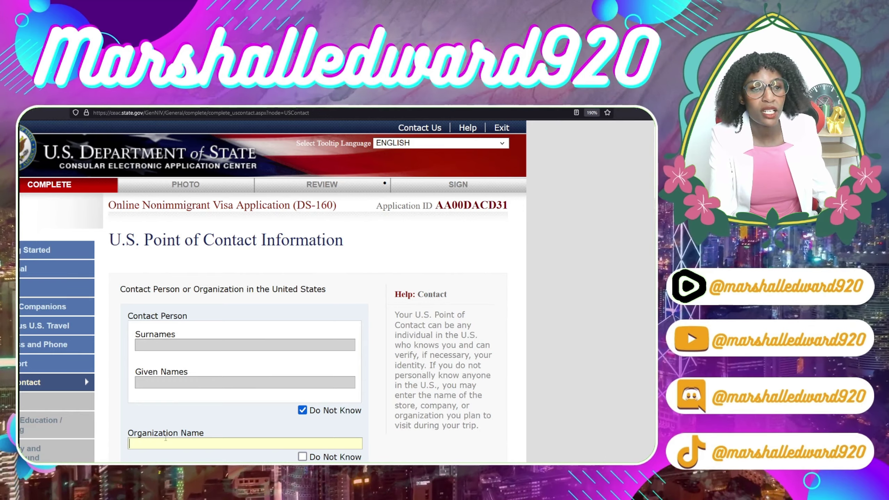
{"action": "scroll", "coordinate": [168, 385], "scroll_direction": "down", "scroll_amount": 2}
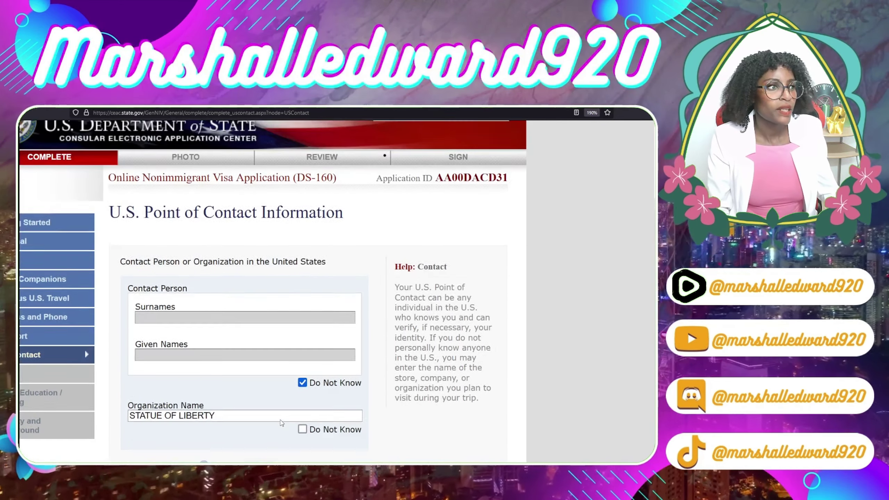
{"action": "scroll", "coordinate": [281, 423], "scroll_direction": "up", "scroll_amount": 1}
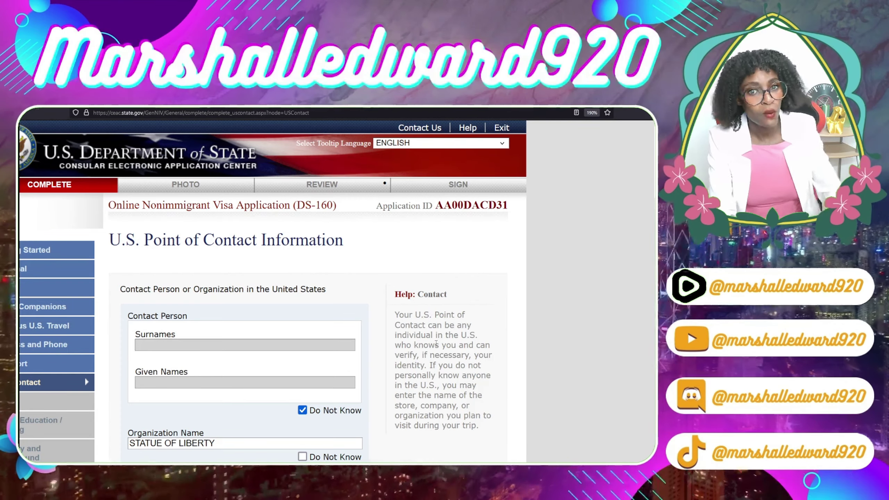
- Scroll down the U.S. Point of Contact form to the relationship and address fields
{"action": "scroll", "coordinate": [414, 339], "scroll_direction": "down", "scroll_amount": 3}
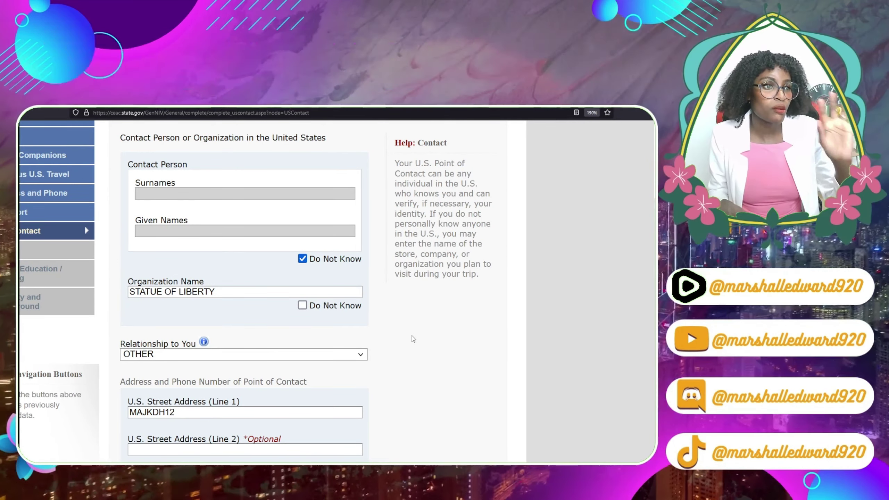
{"action": "scroll", "coordinate": [277, 361], "scroll_direction": "down", "scroll_amount": 4}
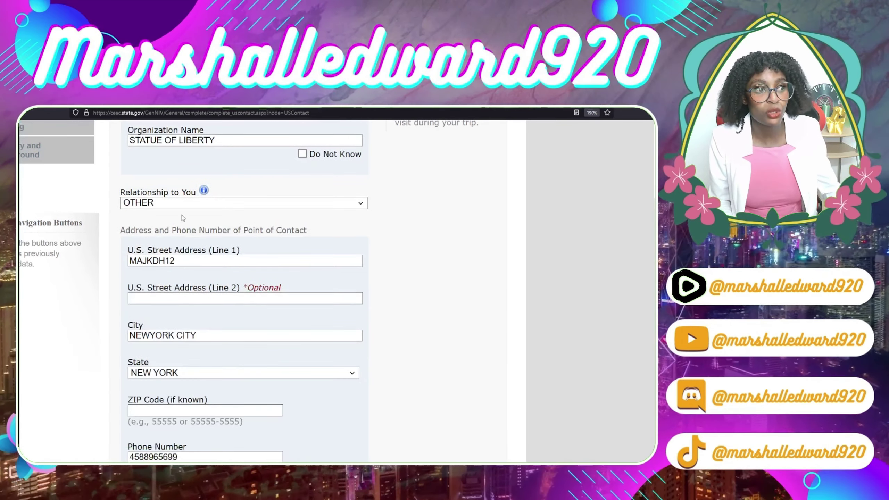